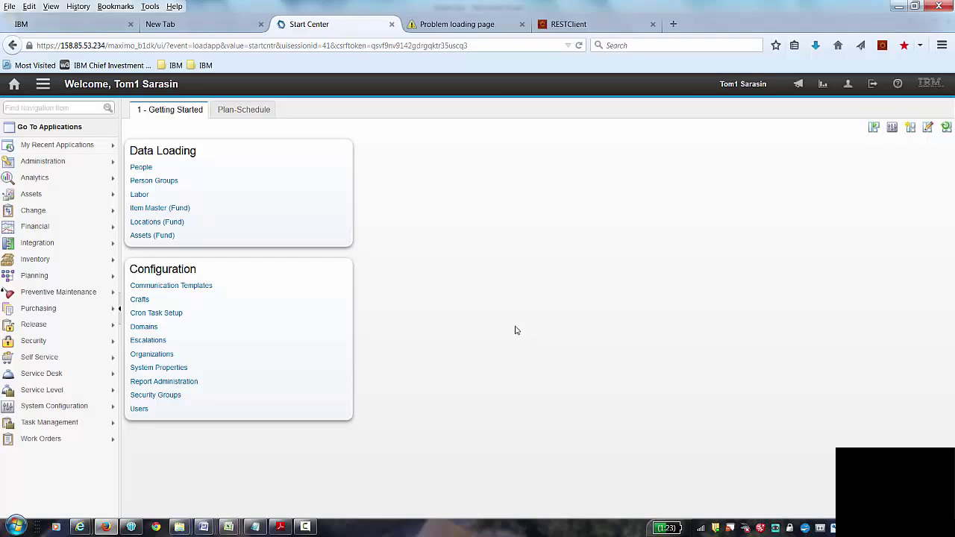
- Open the Assets (Fund) application and switch to the Asset.xlsx workbook in Excel
{"action": "left_click", "coordinate": [146, 238]}
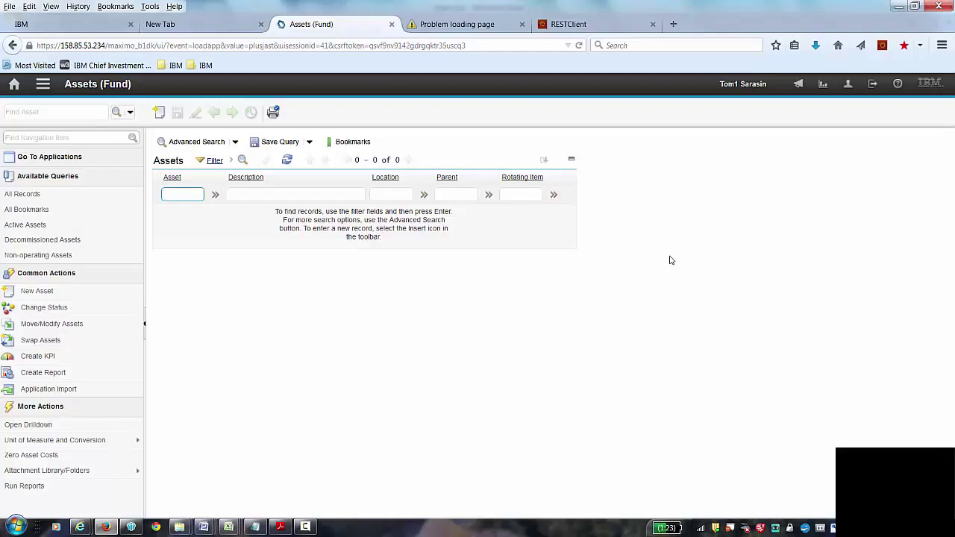
{"action": "mouse_move", "coordinate": [229, 529]}
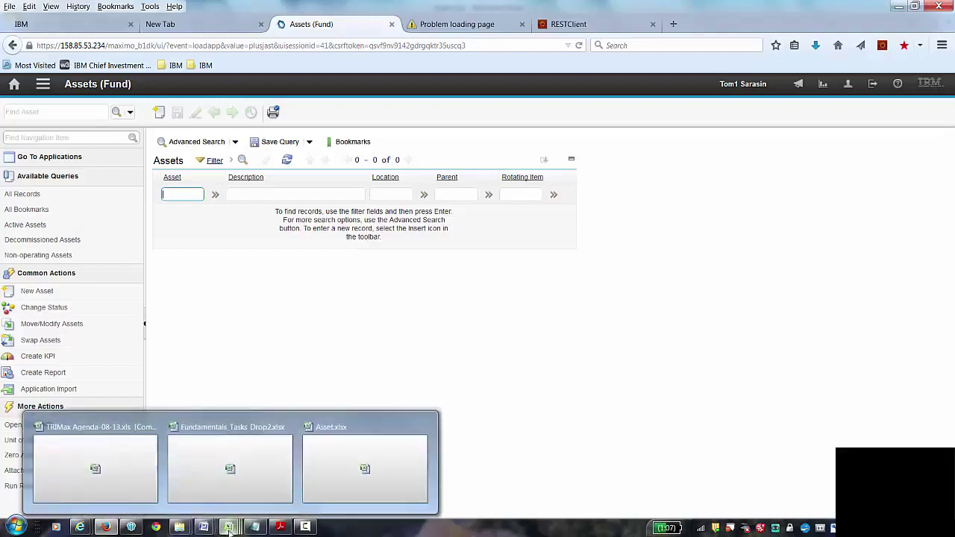
{"action": "left_click", "coordinate": [332, 470]}
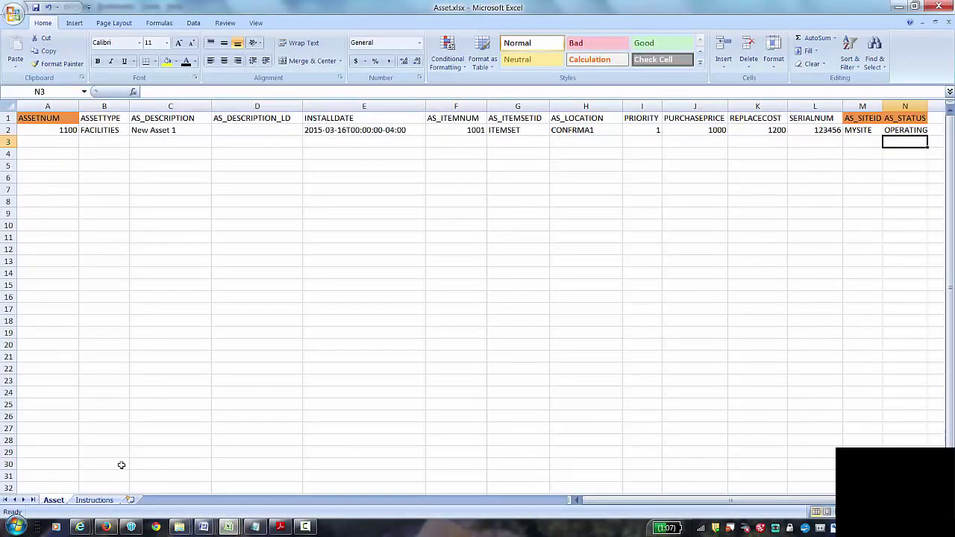
- Review the asset loading instructions, field definitions and notes on the Instructions sheet
{"action": "left_click", "coordinate": [101, 501]}
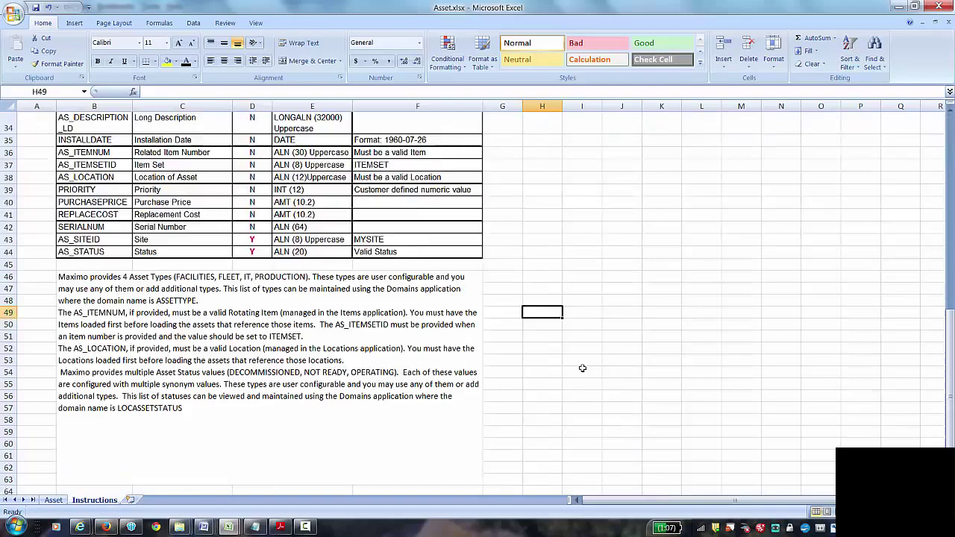
{"action": "scroll", "coordinate": [582, 367], "scroll_direction": "up", "scroll_amount": 11}
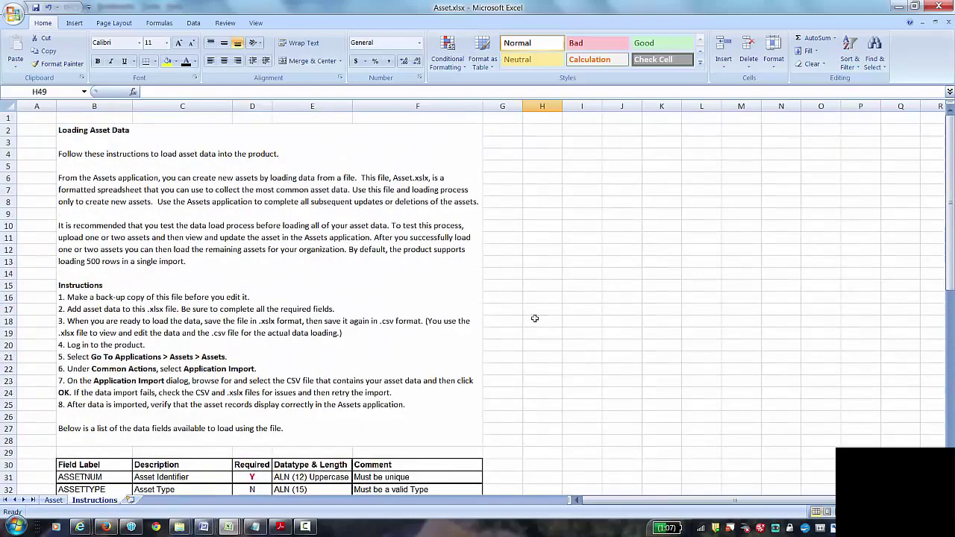
{"action": "scroll", "coordinate": [559, 336], "scroll_direction": "down", "scroll_amount": 6}
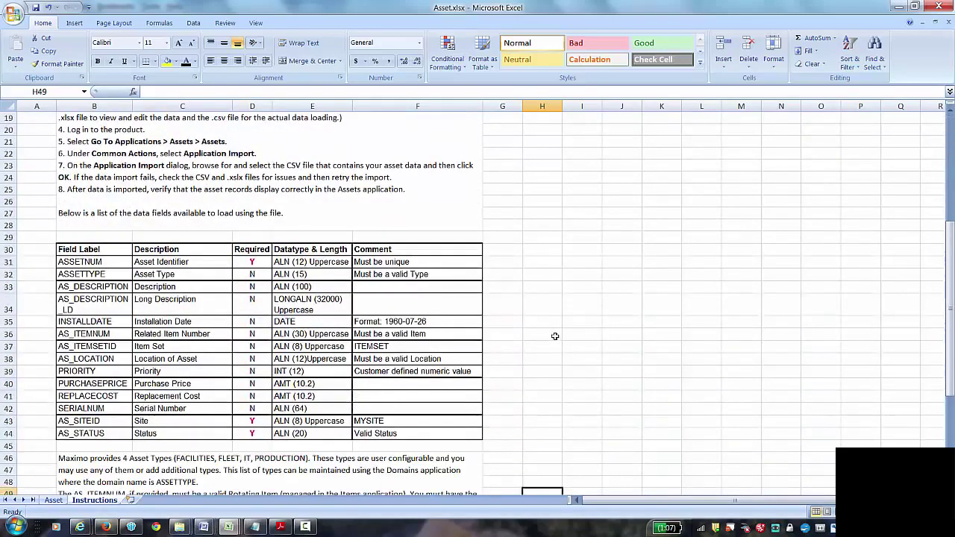
{"action": "scroll", "coordinate": [555, 337], "scroll_direction": "down", "scroll_amount": 3}
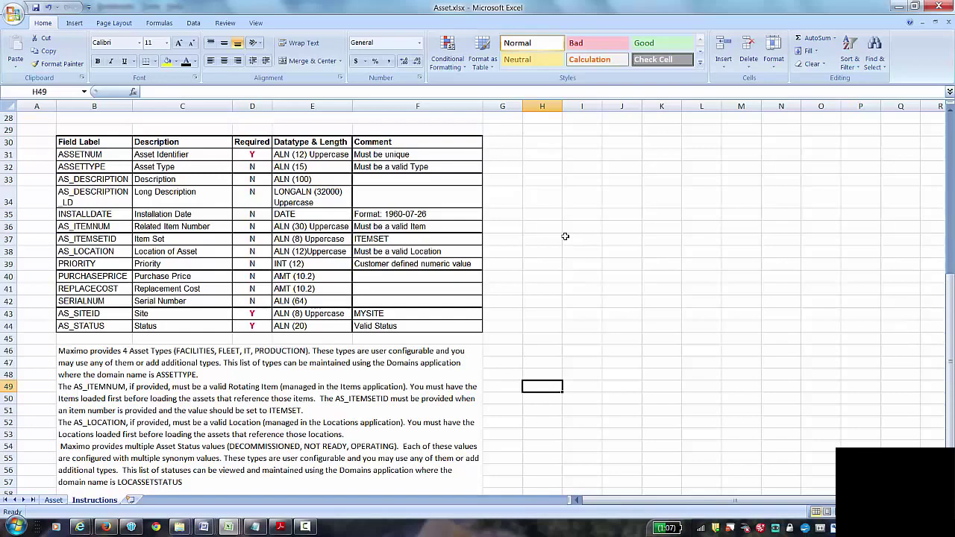
- Save the Asset sheet as Asset.csv in CSV (Comma delimited) format, replacing the existing file, and close the workbook
{"action": "left_click", "coordinate": [53, 501]}
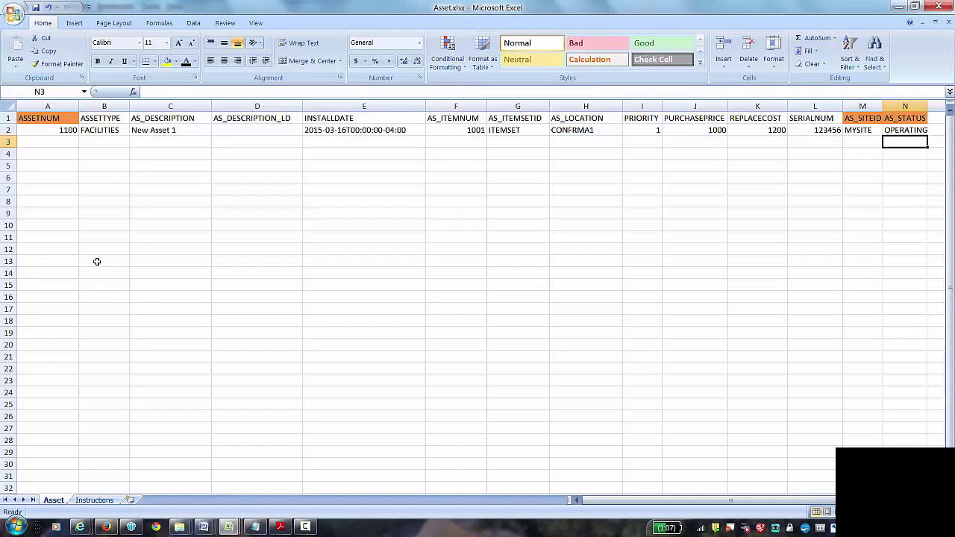
{"action": "left_click", "coordinate": [18, 13]}
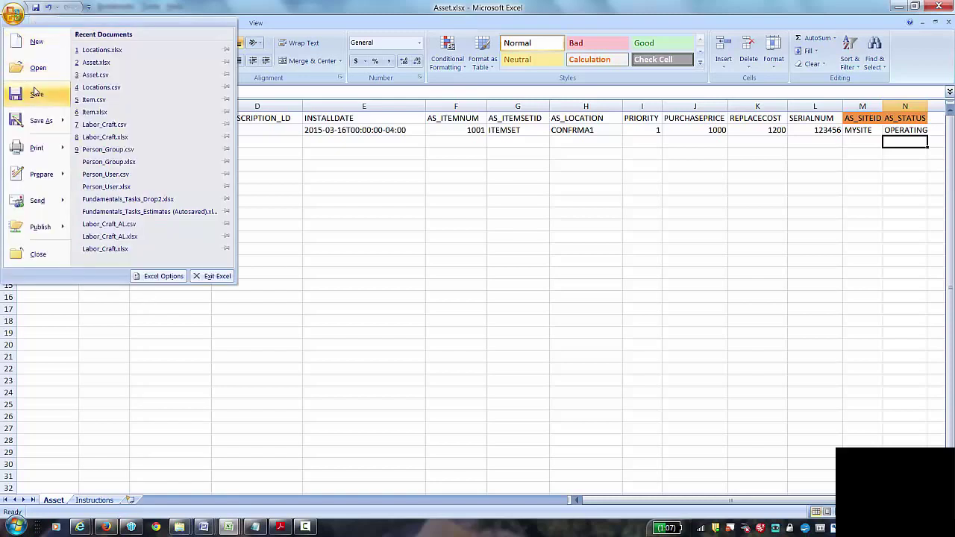
{"action": "left_click", "coordinate": [17, 21]}
{"action": "left_click", "coordinate": [16, 20]}
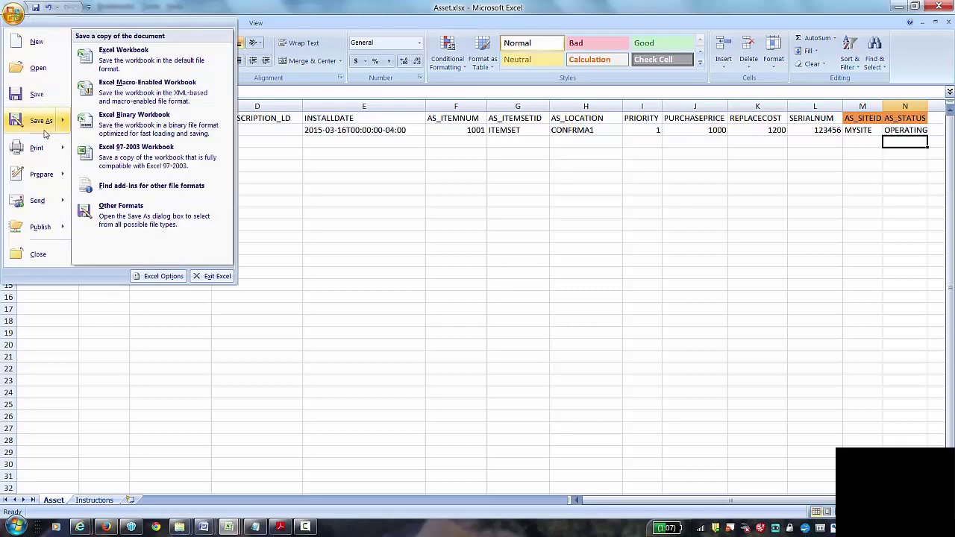
{"action": "left_click", "coordinate": [42, 123]}
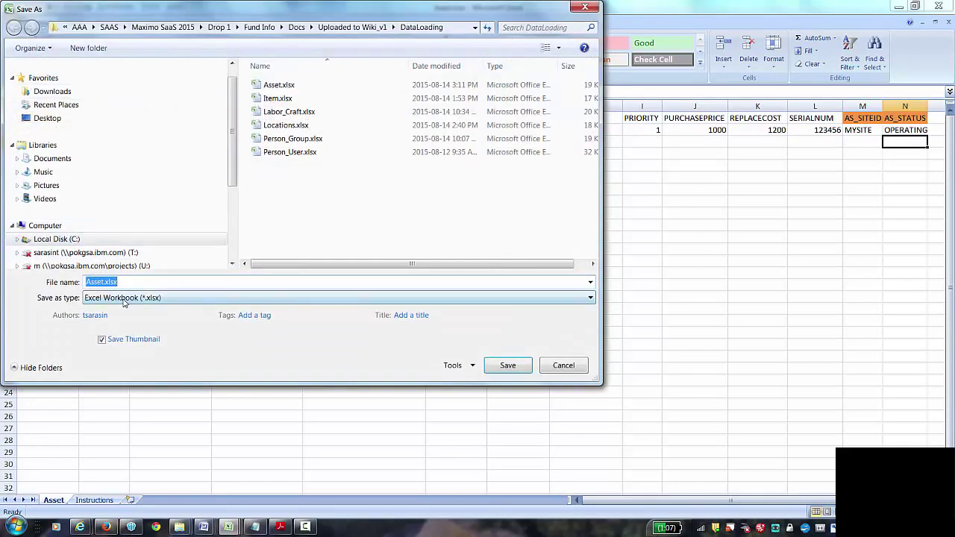
{"action": "left_click", "coordinate": [122, 296]}
{"action": "left_click", "coordinate": [108, 195]}
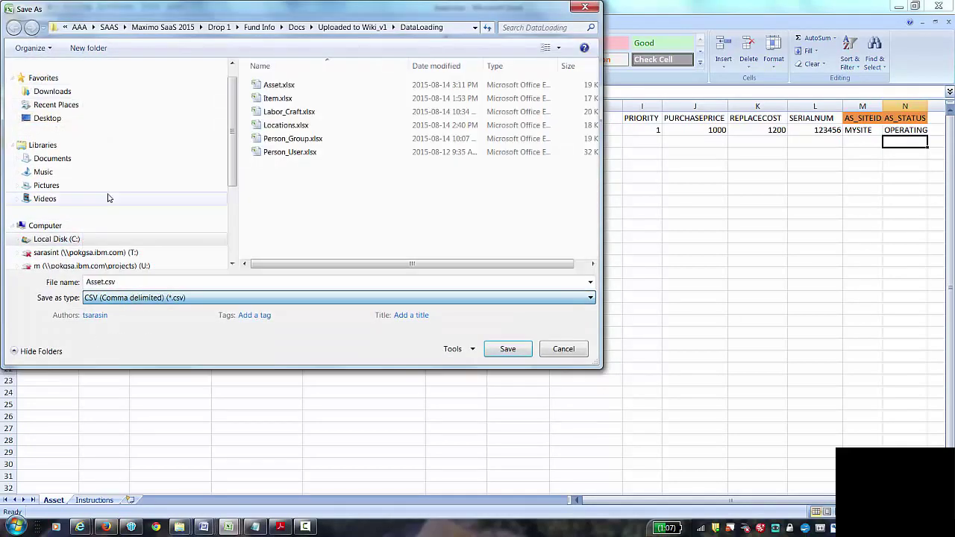
{"action": "left_click", "coordinate": [273, 87]}
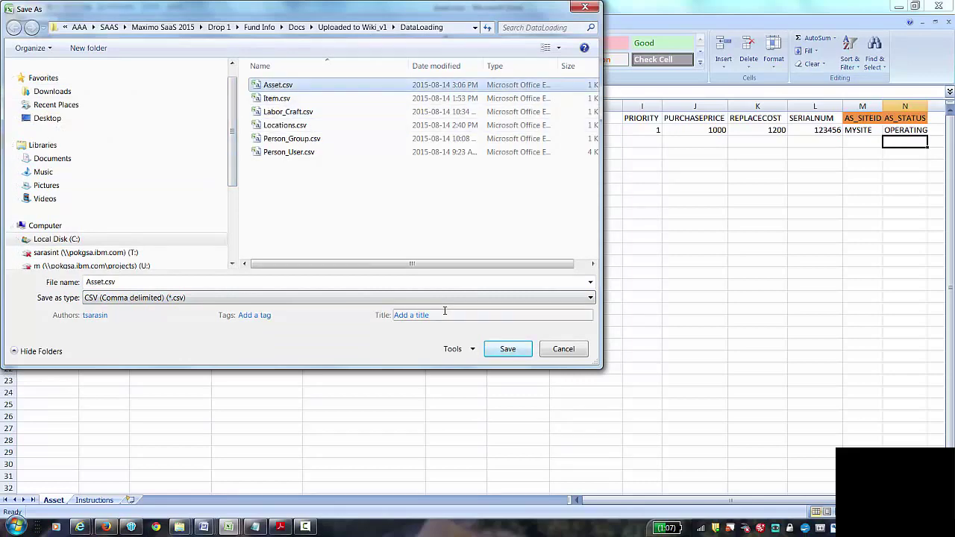
{"action": "left_click", "coordinate": [492, 349]}
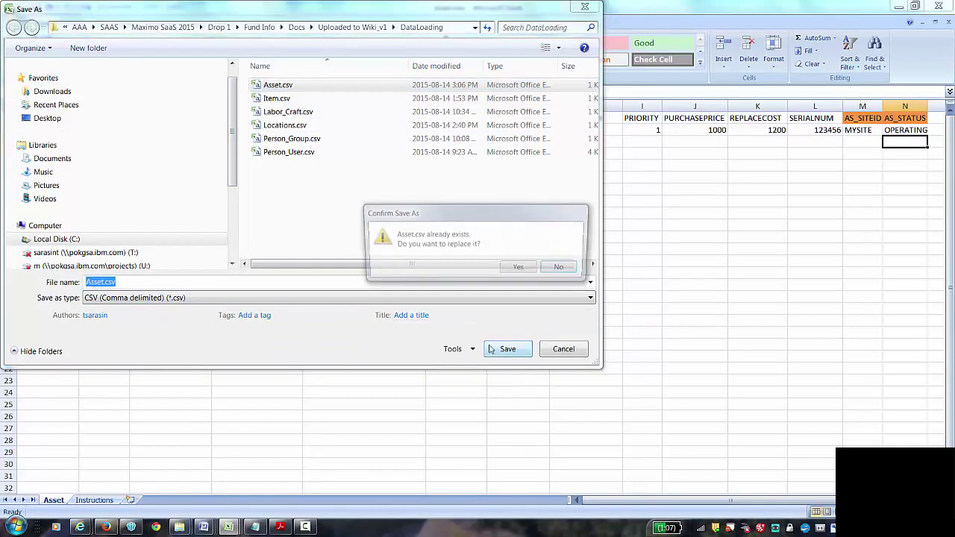
{"action": "left_click", "coordinate": [517, 267]}
{"action": "left_click", "coordinate": [455, 300]}
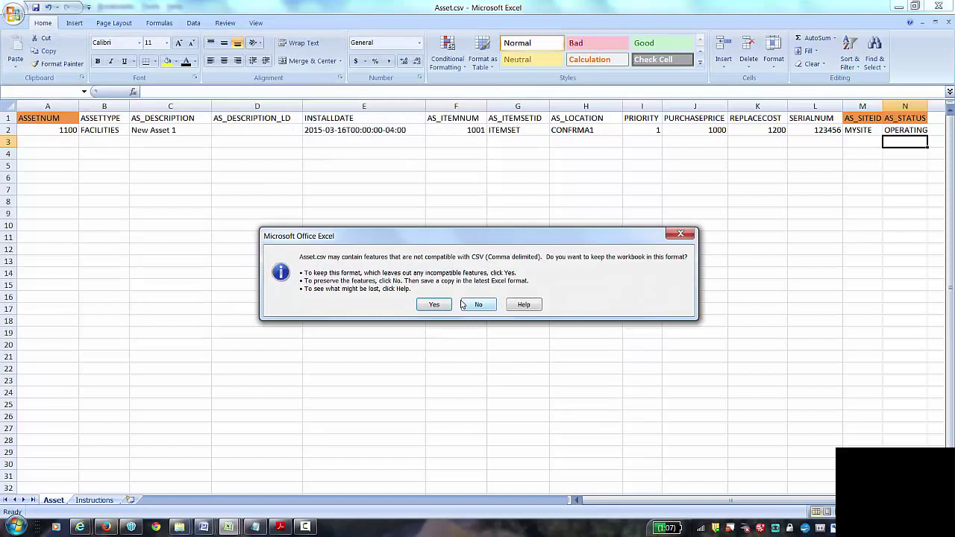
{"action": "left_click", "coordinate": [432, 304]}
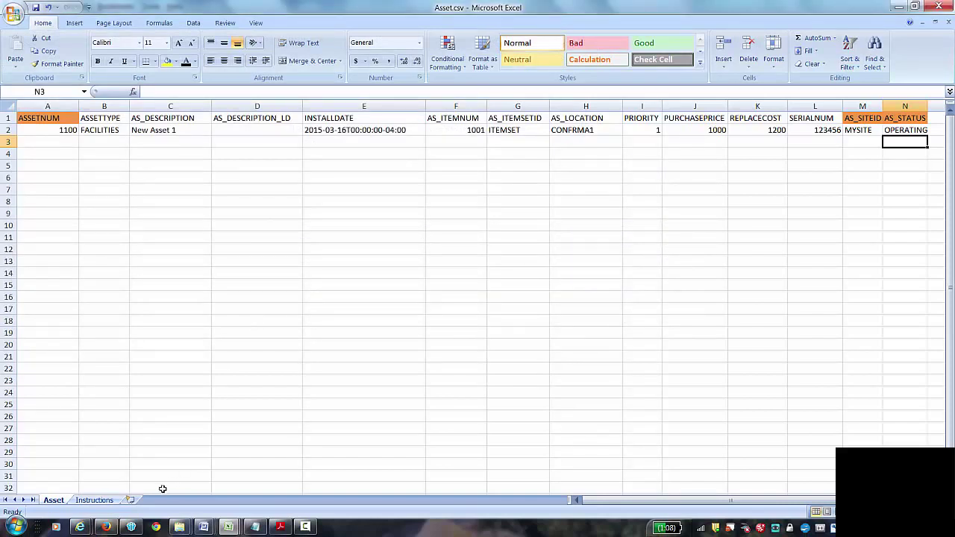
{"action": "left_click", "coordinate": [947, 23]}
{"action": "left_click", "coordinate": [479, 294]}
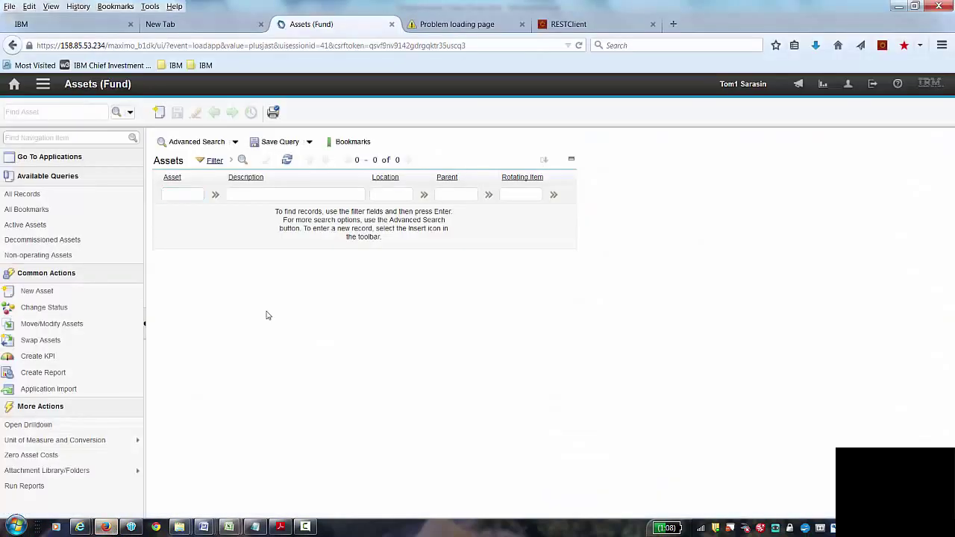
- Try to import Asset.csv with Application Import in the Assets application and dismiss the system message
{"action": "left_click", "coordinate": [59, 388]}
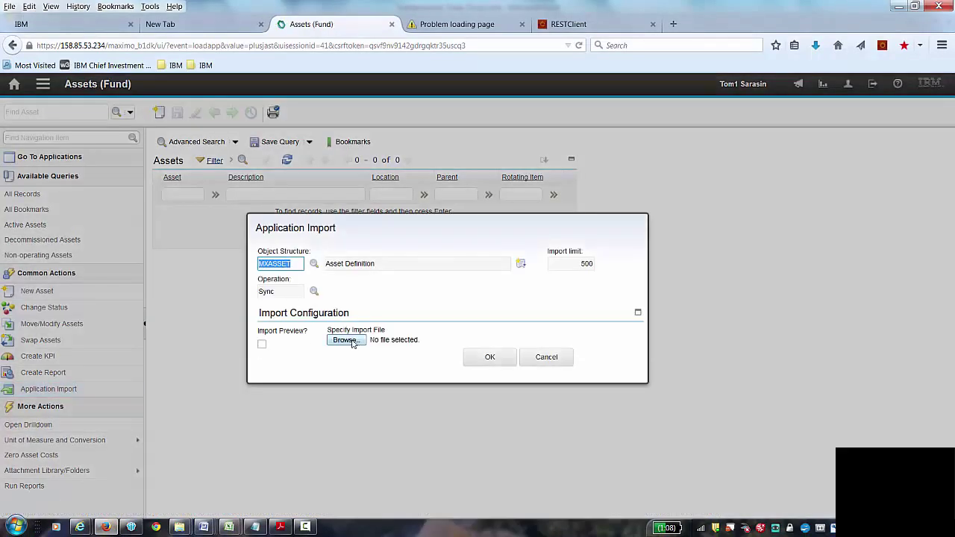
{"action": "left_click", "coordinate": [345, 340]}
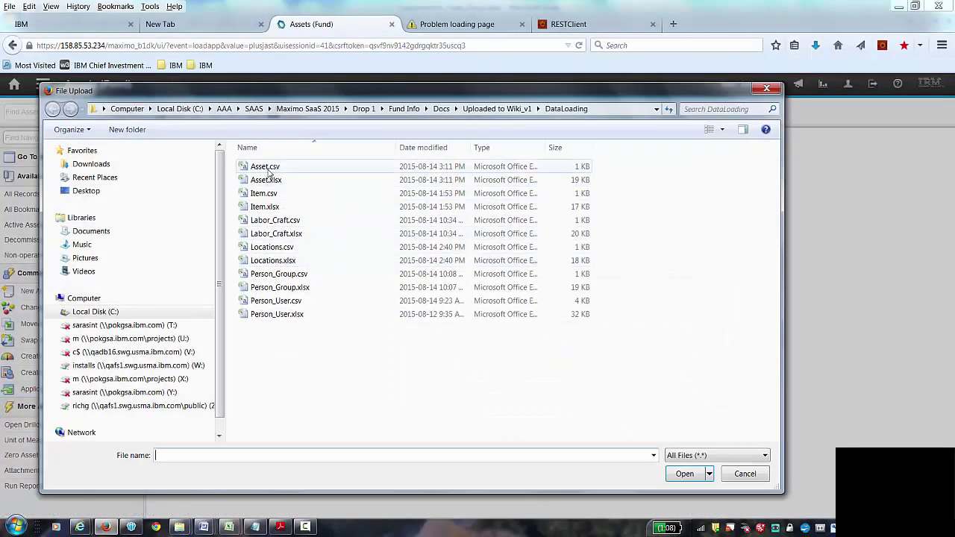
{"action": "left_click", "coordinate": [267, 168]}
{"action": "left_click", "coordinate": [683, 477]}
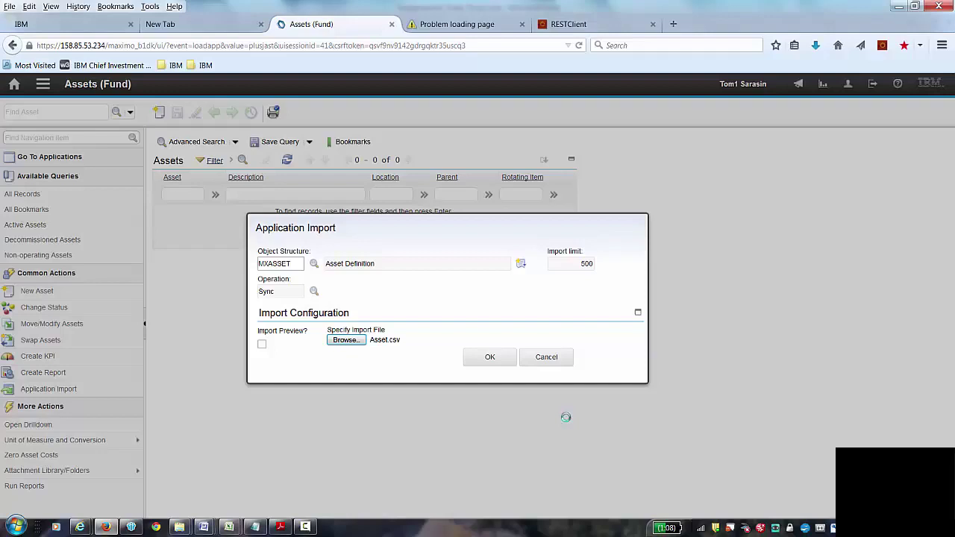
{"action": "left_click", "coordinate": [491, 359]}
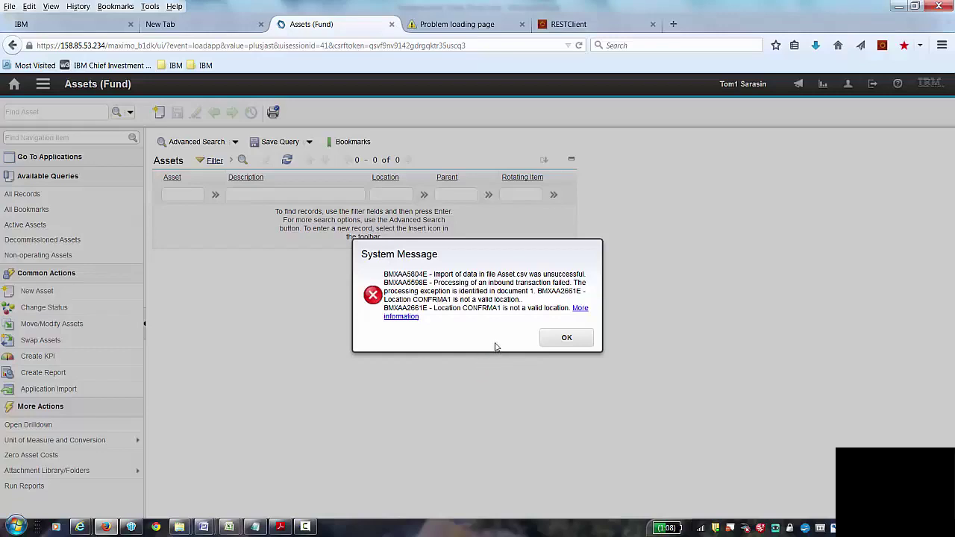
{"action": "left_click", "coordinate": [563, 337]}
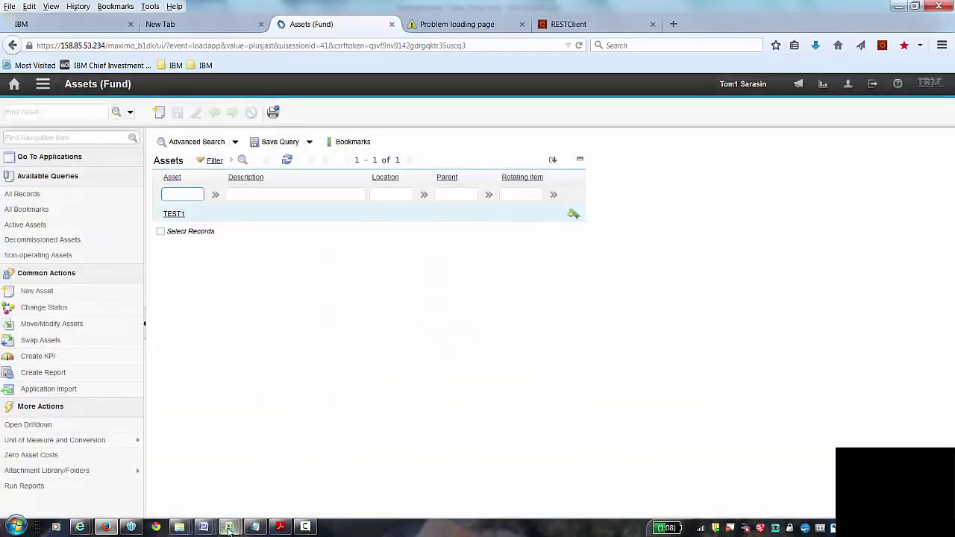
- Reopen Asset.xlsx in Excel and set the AS_LOCATION value of asset 1100 in cell H2 to NEWLOC1
{"action": "left_click", "coordinate": [229, 528]}
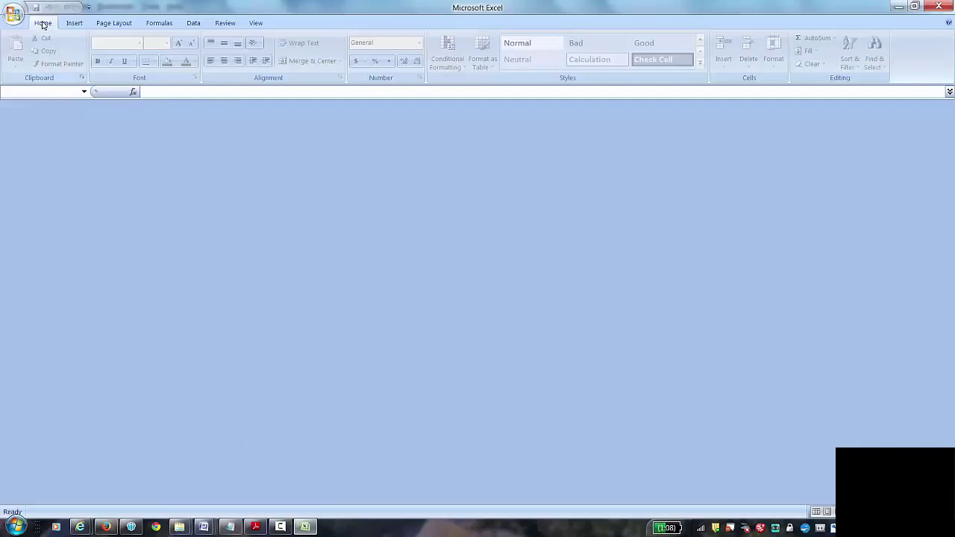
{"action": "left_click", "coordinate": [13, 15]}
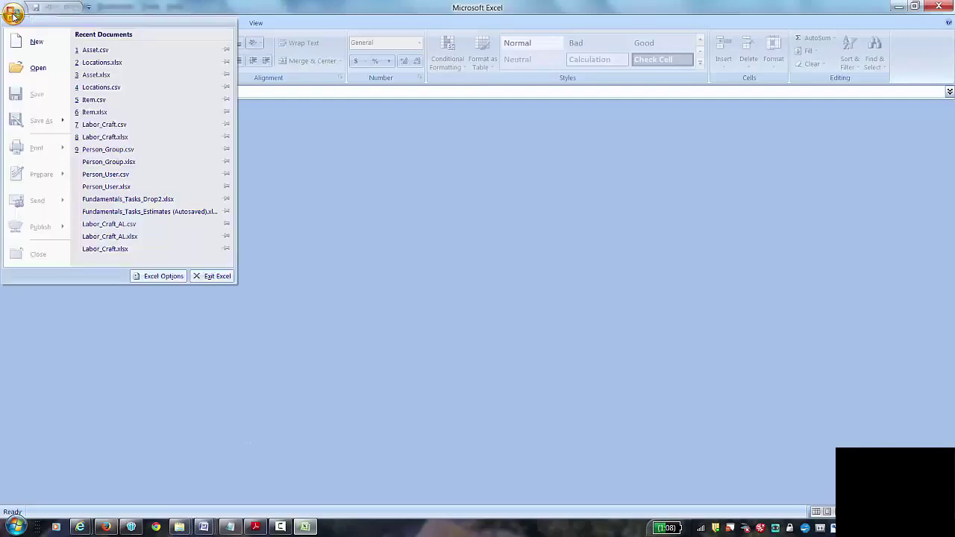
{"action": "left_click", "coordinate": [95, 74]}
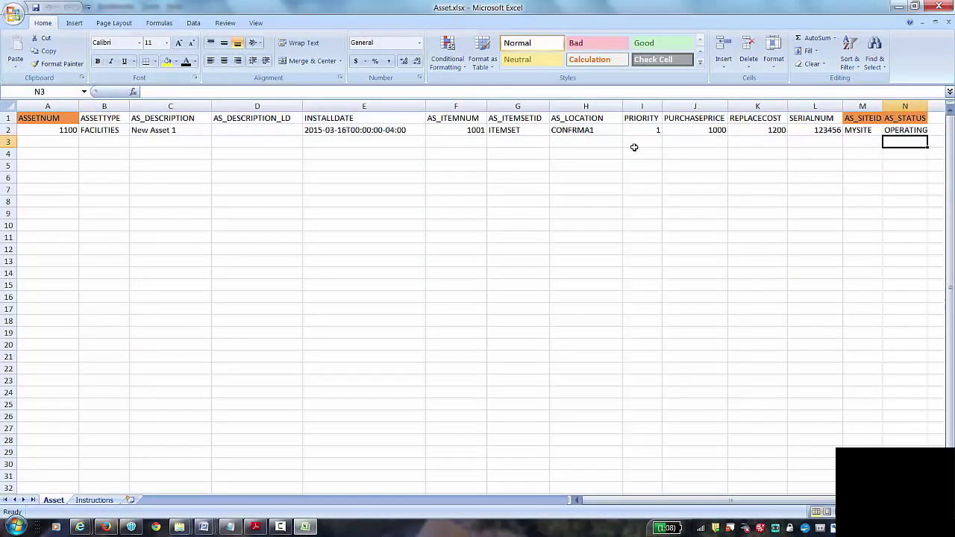
{"action": "left_click", "coordinate": [585, 132]}
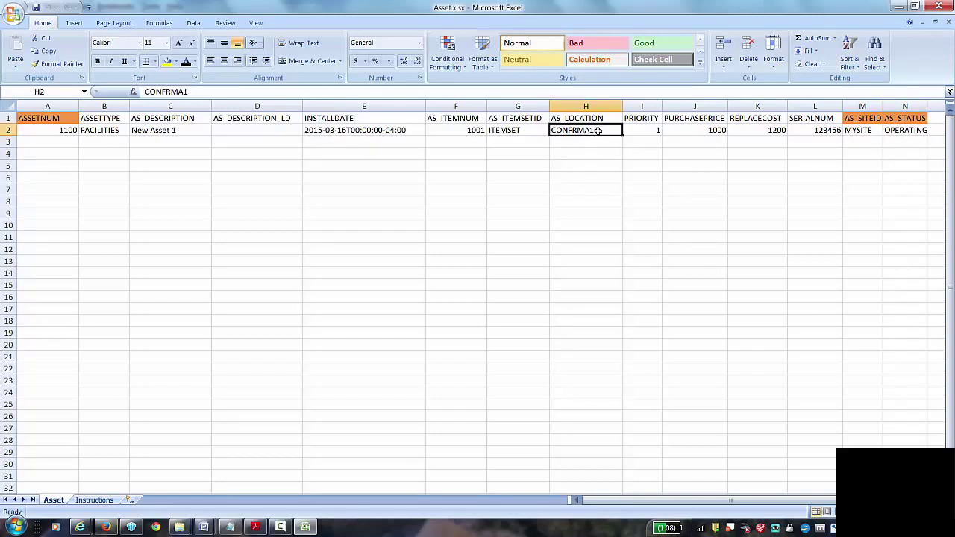
{"action": "key", "text": "BackSpace"}
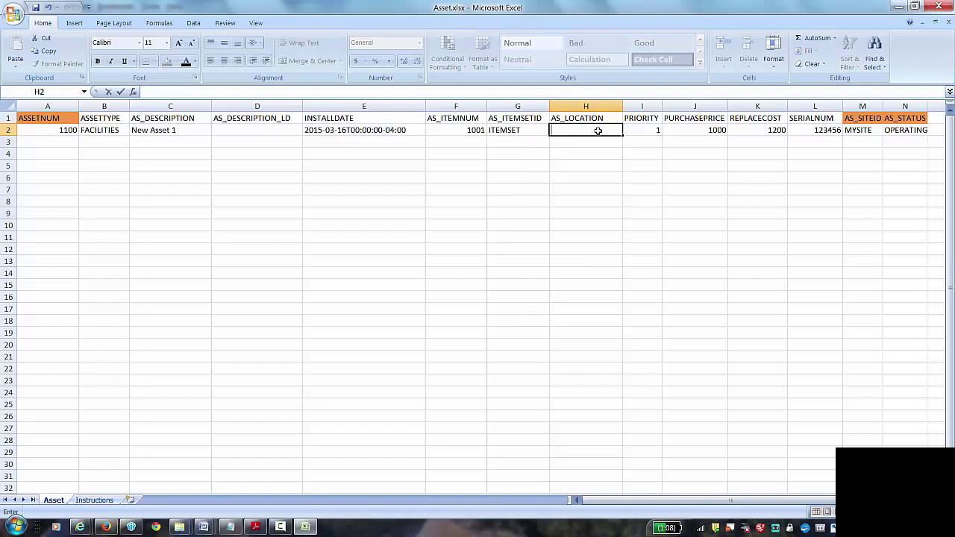
{"action": "type", "text": "NEWLOC1"}
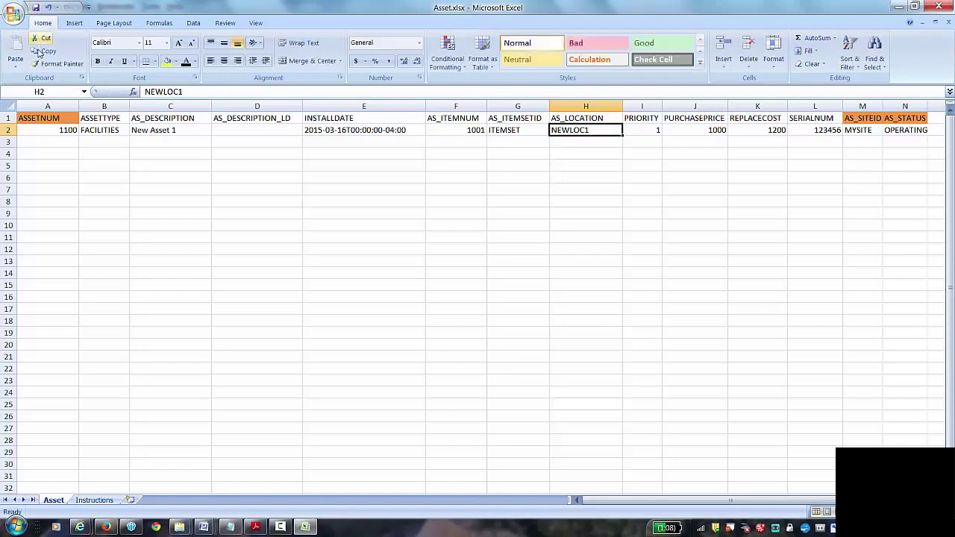
- Save the corrected asset data as Asset.csv in CSV (Comma delimited) format, replacing the existing file and keeping that format
{"action": "left_click", "coordinate": [14, 15]}
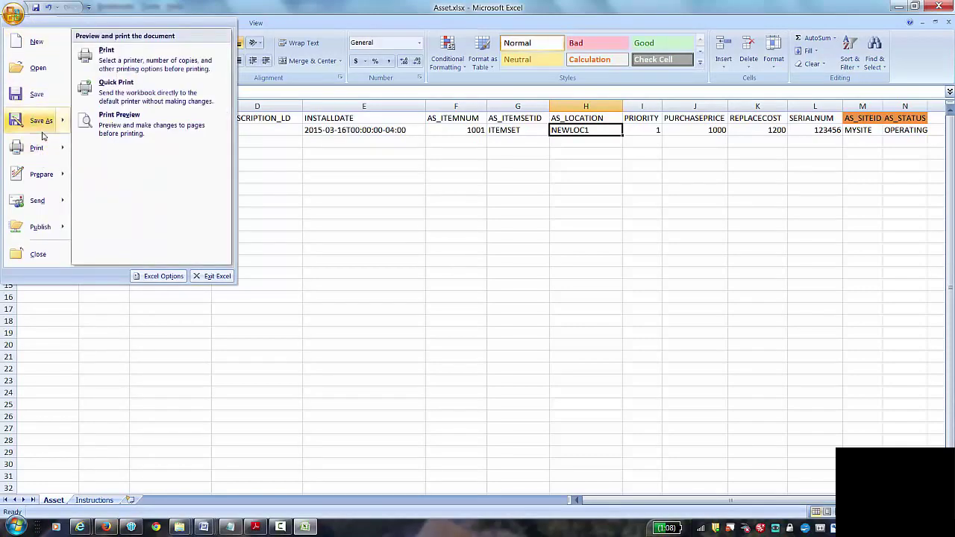
{"action": "left_click", "coordinate": [41, 120]}
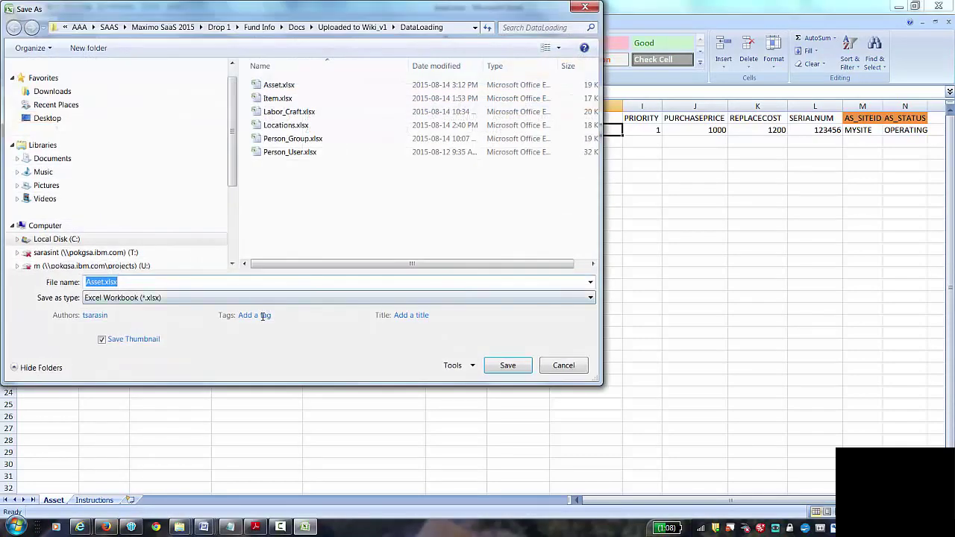
{"action": "left_click", "coordinate": [200, 299]}
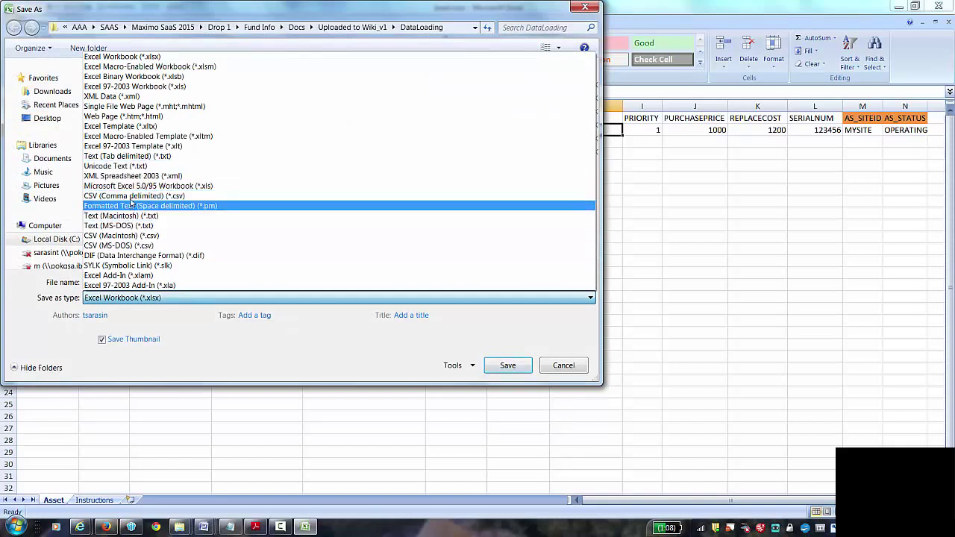
{"action": "left_click", "coordinate": [128, 195]}
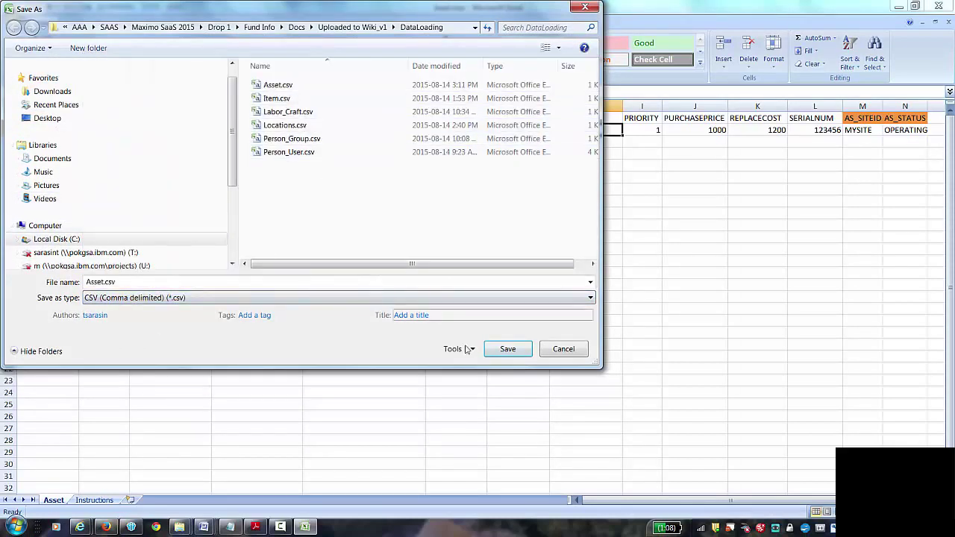
{"action": "left_click", "coordinate": [499, 350]}
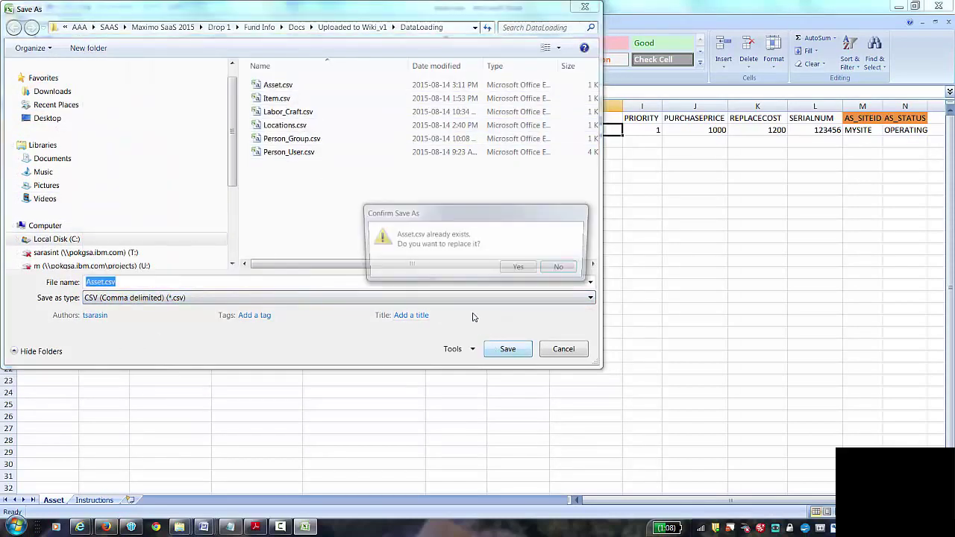
{"action": "left_click", "coordinate": [520, 270]}
{"action": "left_click", "coordinate": [456, 301]}
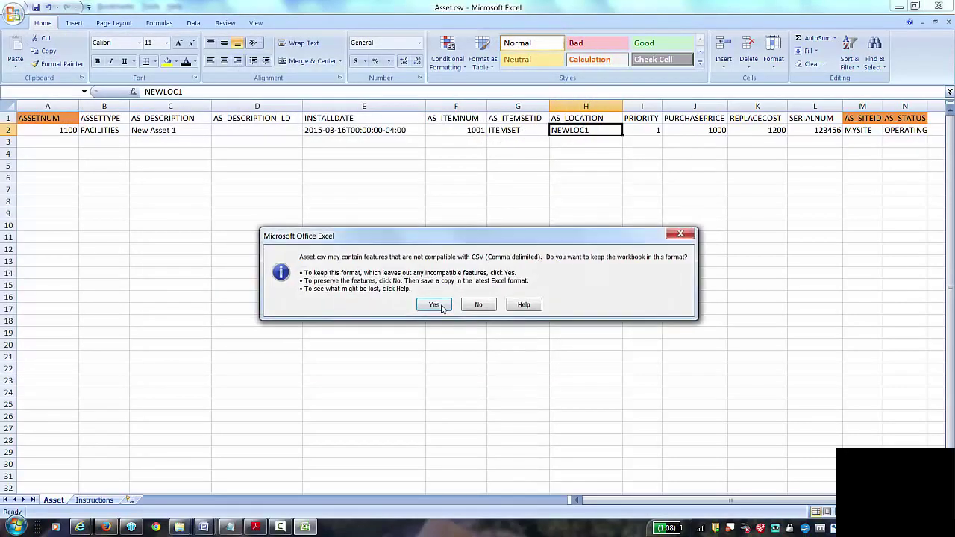
{"action": "left_click", "coordinate": [437, 306]}
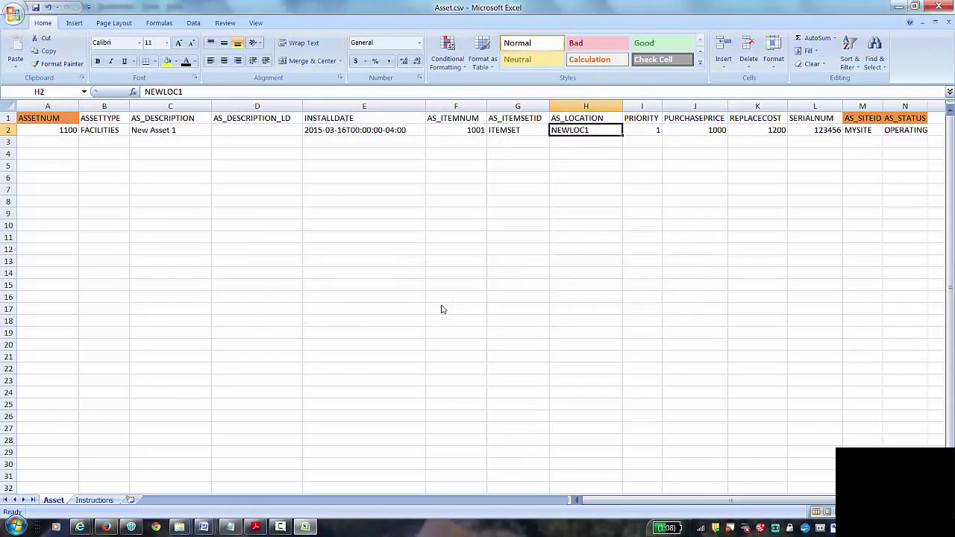
- Close the Asset.csv workbook without saving changes again and switch to the Assets (Fund) application in Firefox
{"action": "left_click", "coordinate": [948, 23]}
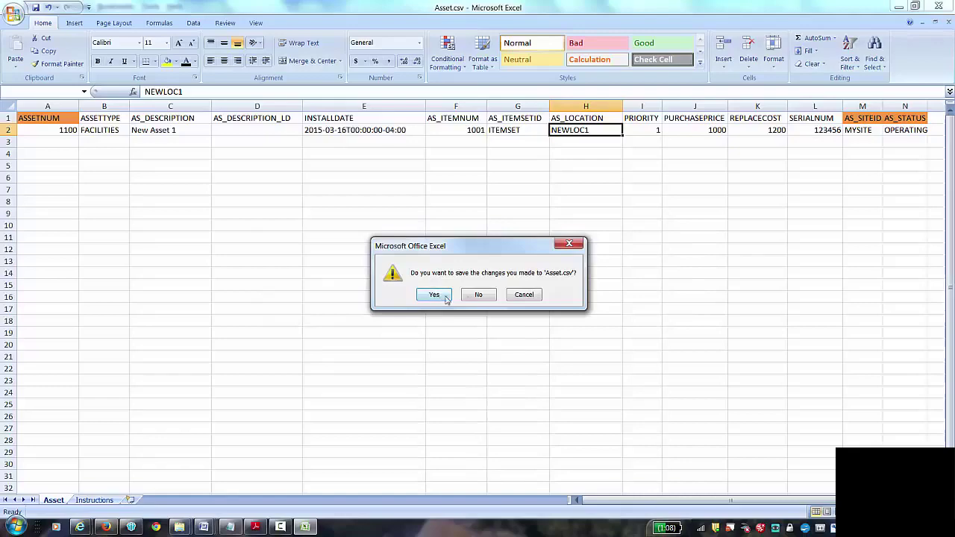
{"action": "left_click", "coordinate": [481, 298]}
{"action": "left_click", "coordinate": [106, 527]}
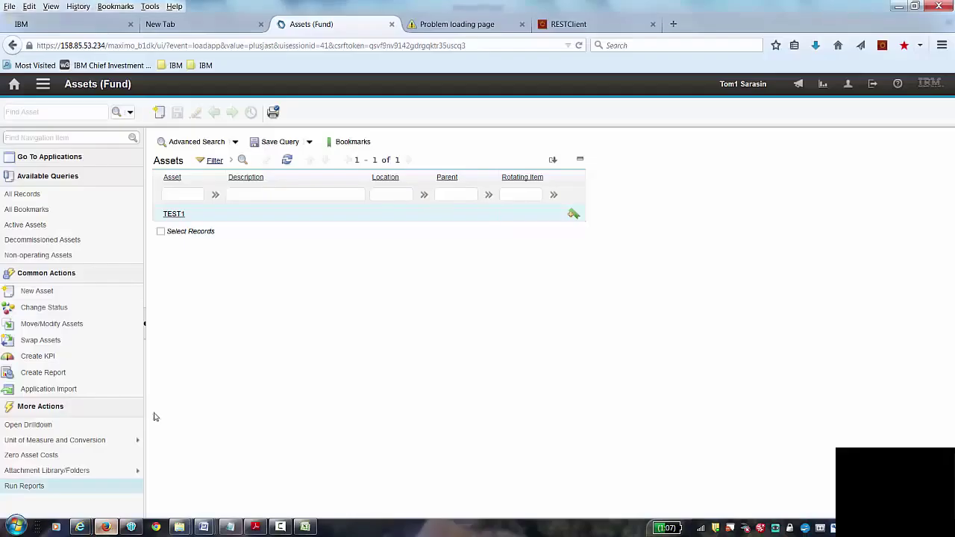
- Import the corrected Asset.csv with Application Import, dismiss the system message and open the record of asset 1100
{"action": "left_click", "coordinate": [65, 391]}
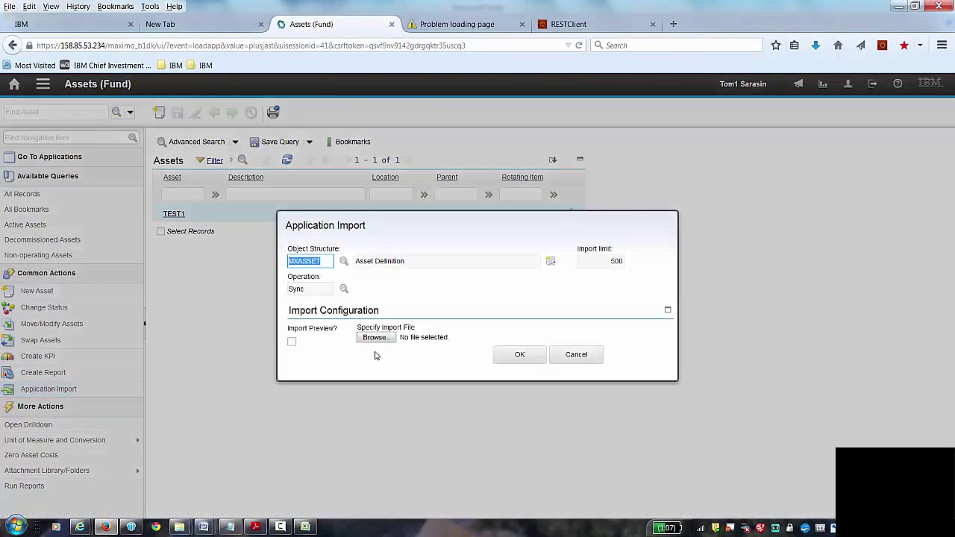
{"action": "left_click", "coordinate": [375, 338]}
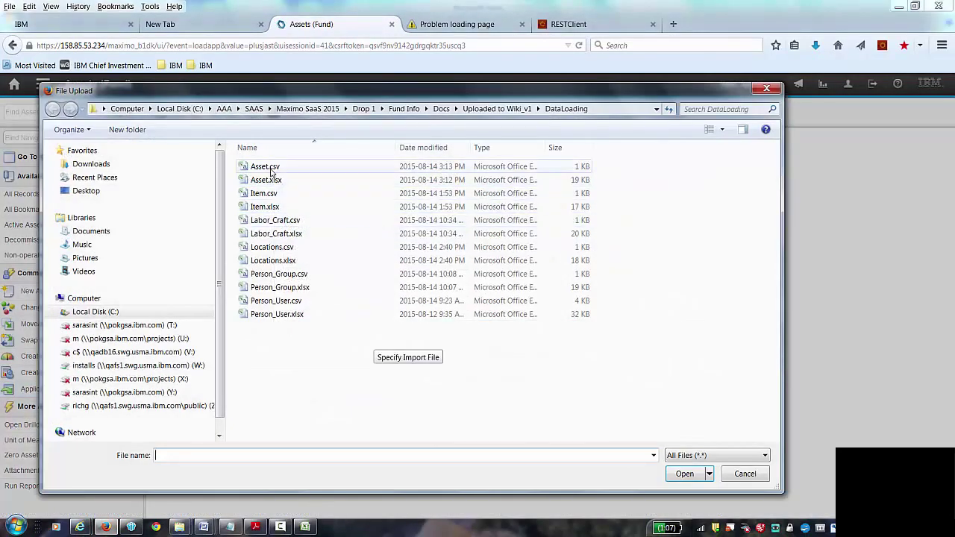
{"action": "left_click", "coordinate": [265, 166]}
{"action": "left_click", "coordinate": [684, 474]}
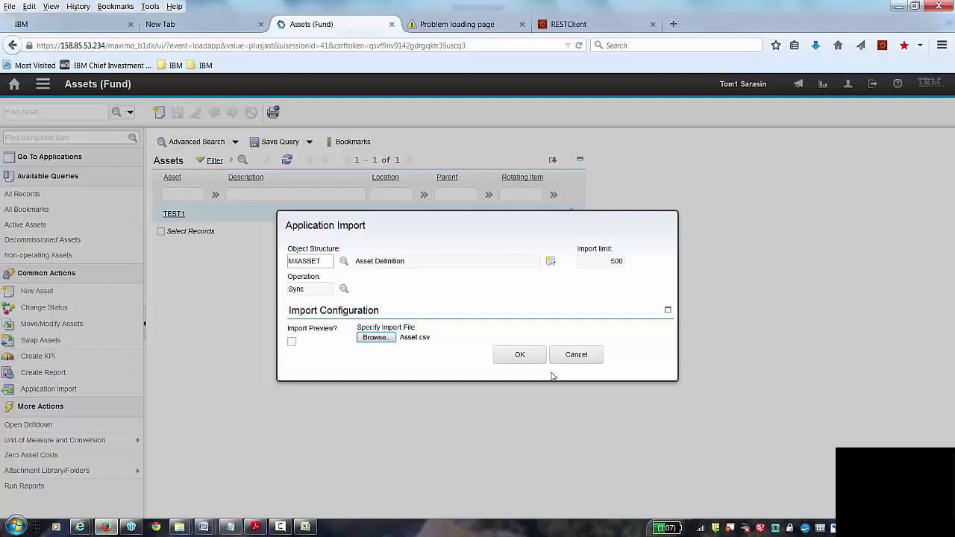
{"action": "left_click", "coordinate": [522, 355]}
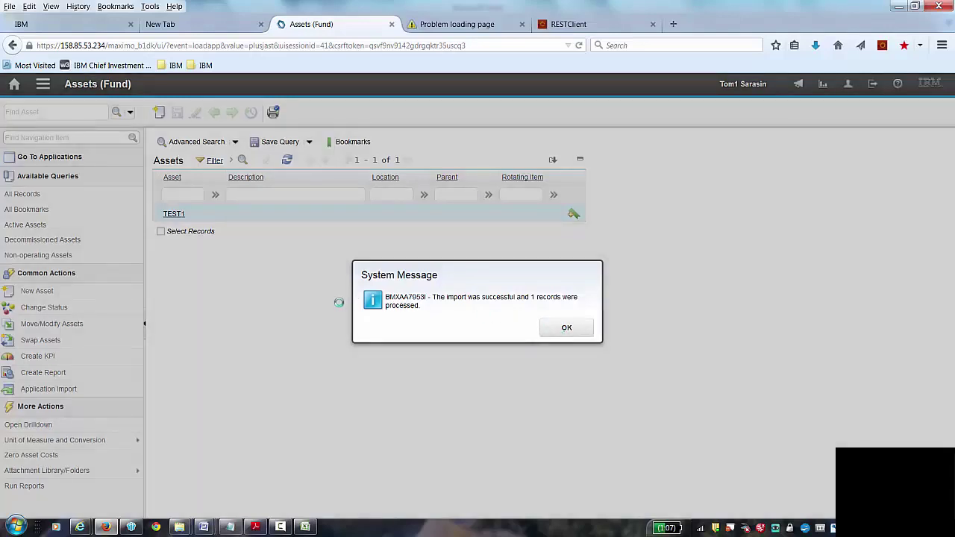
{"action": "key", "text": "Return"}
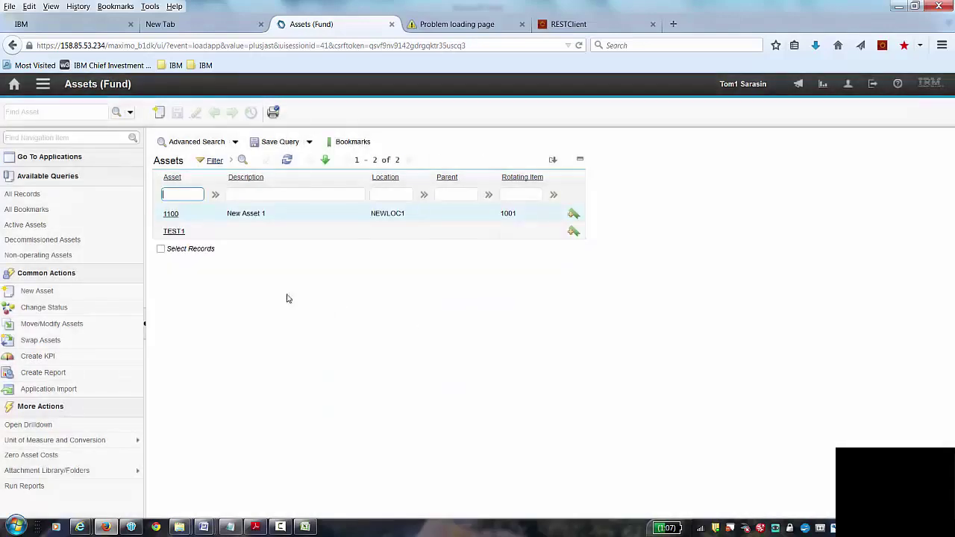
{"action": "left_click", "coordinate": [172, 215]}
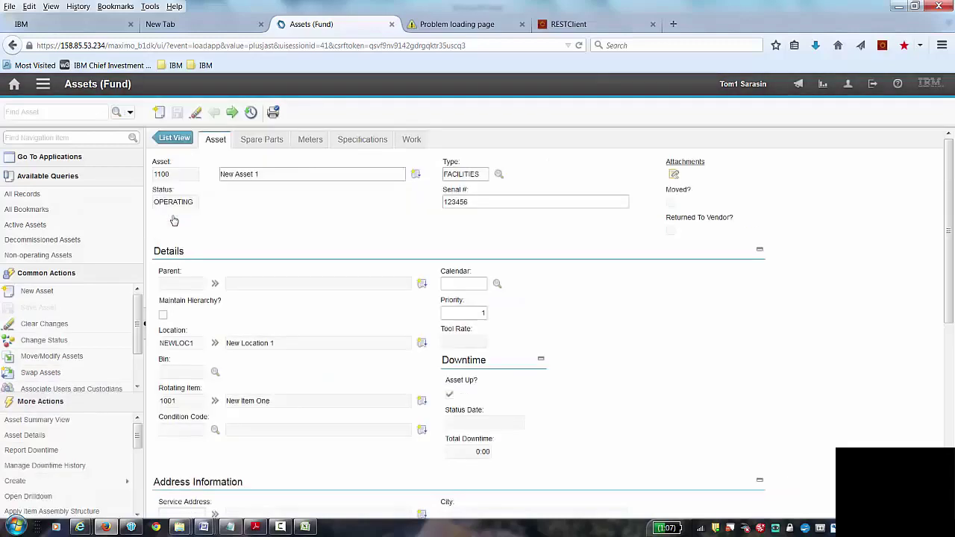